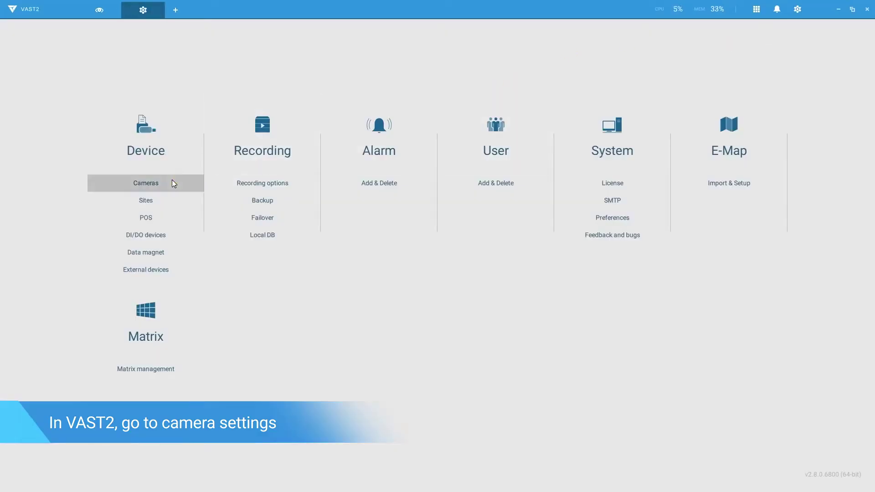
Open FD9166-HN's video settings and keep stream 1 at H.264, 1920x1080, 30 fps, 1 S intra period.
click(171, 179)
click(163, 193)
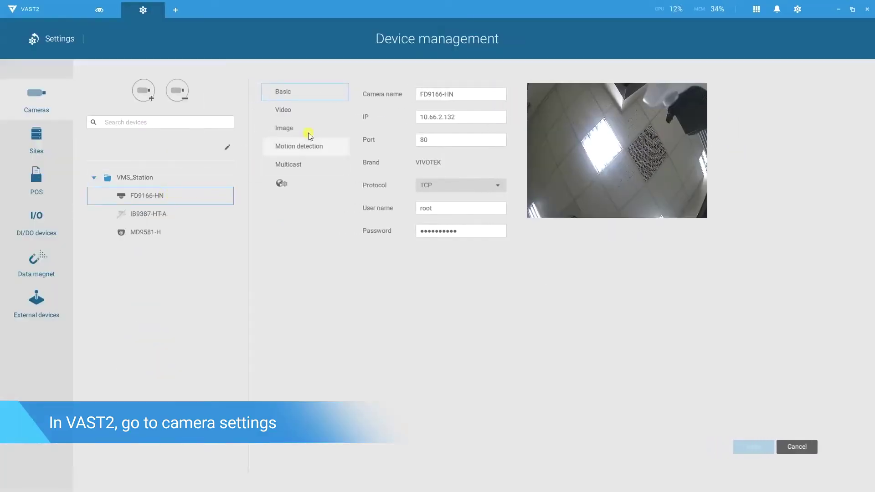
click(323, 116)
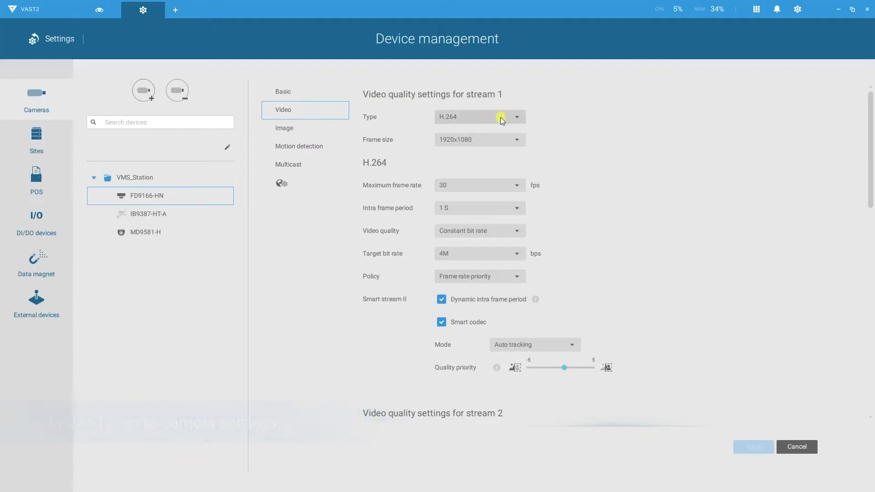
click(515, 117)
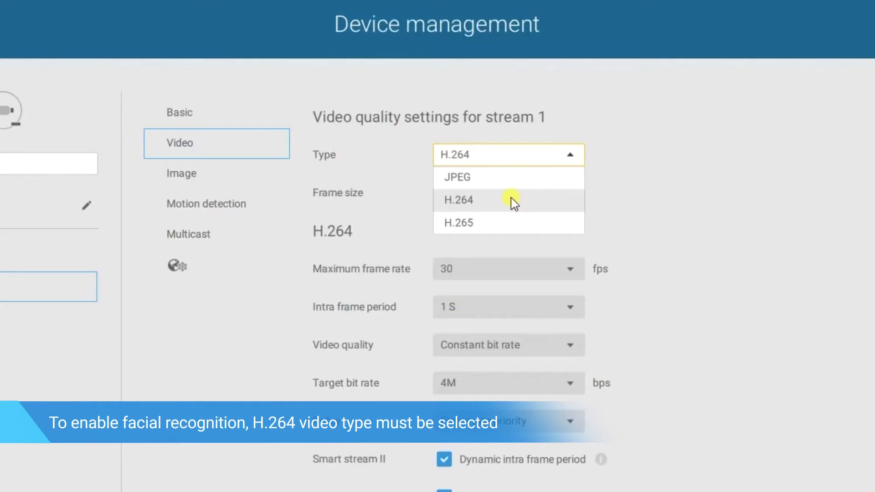
click(513, 202)
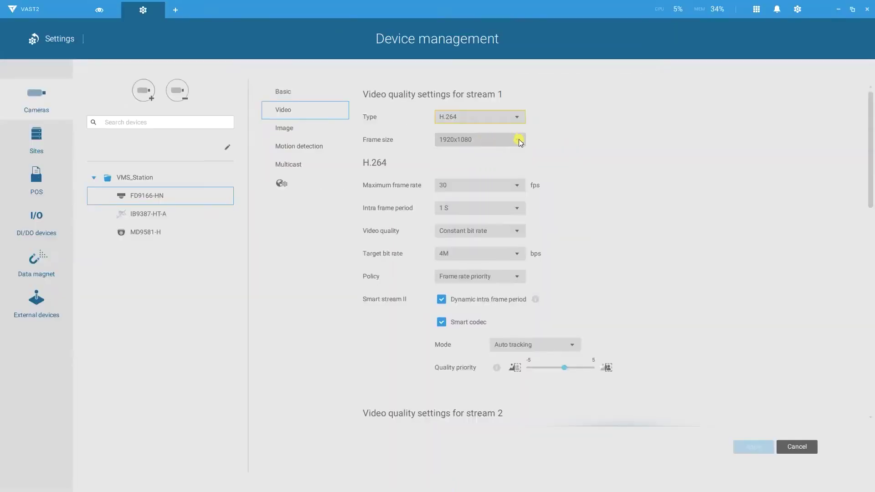
click(519, 139)
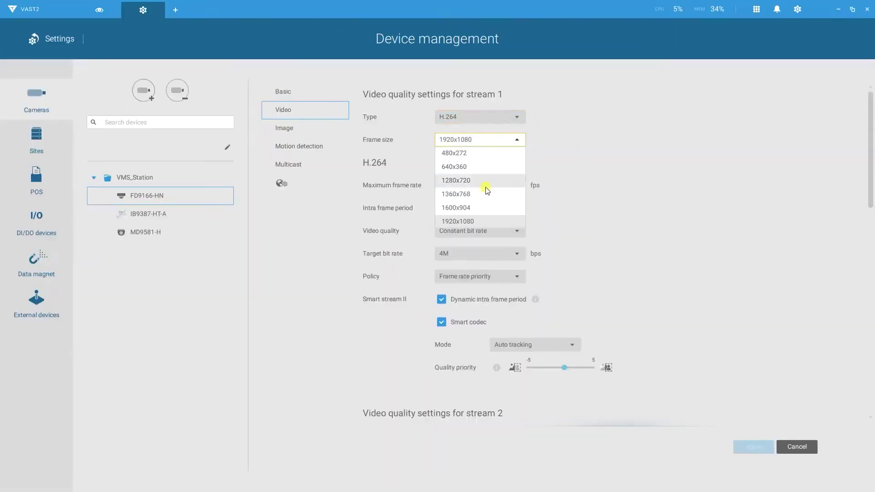
click(475, 218)
click(521, 187)
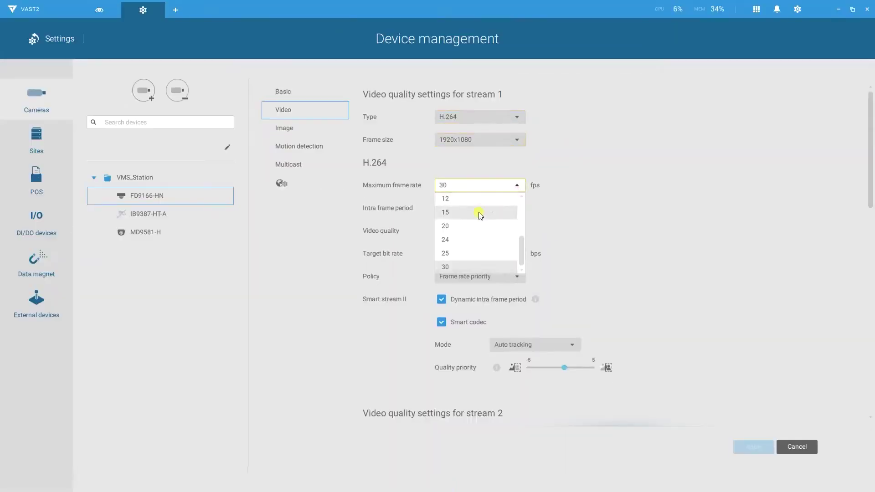
click(461, 266)
click(517, 209)
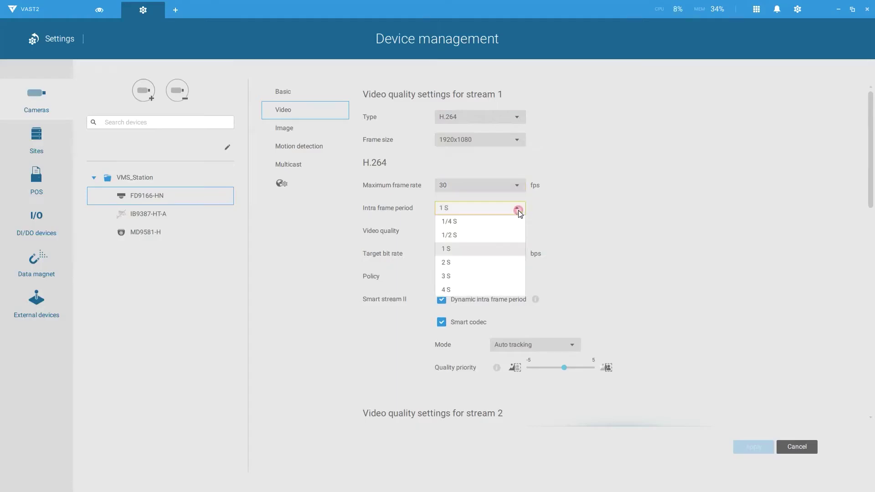
click(495, 248)
Switch stream 1 to Fixed quality and turn off Dynamic intra frame period and Smart codec.
click(518, 234)
click(502, 256)
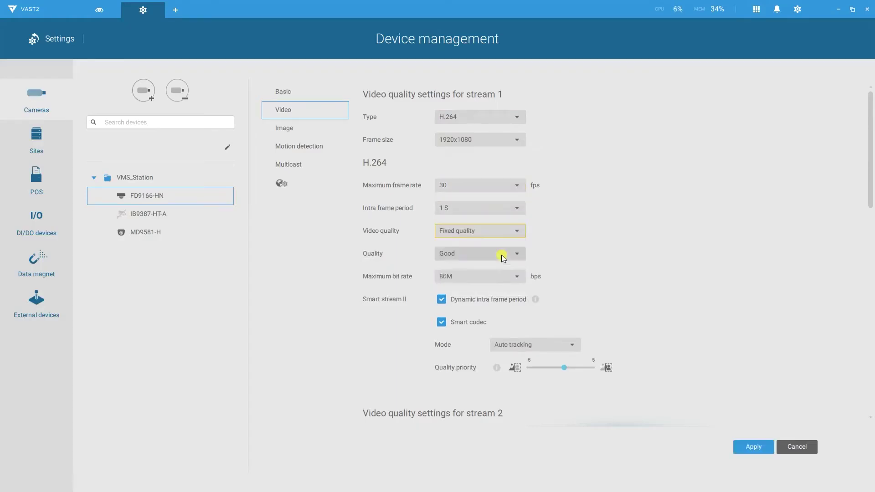
click(451, 301)
click(445, 320)
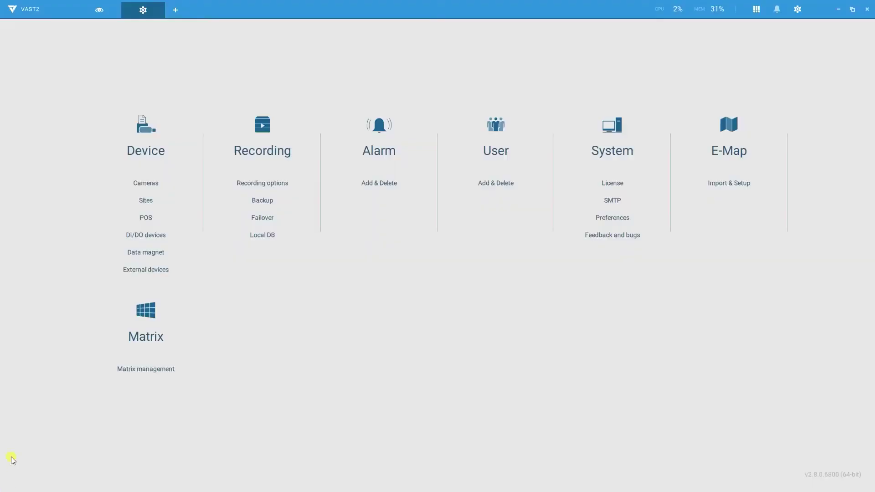
Start a third party Data Magnet source with Multiple cameras as its source.
click(129, 255)
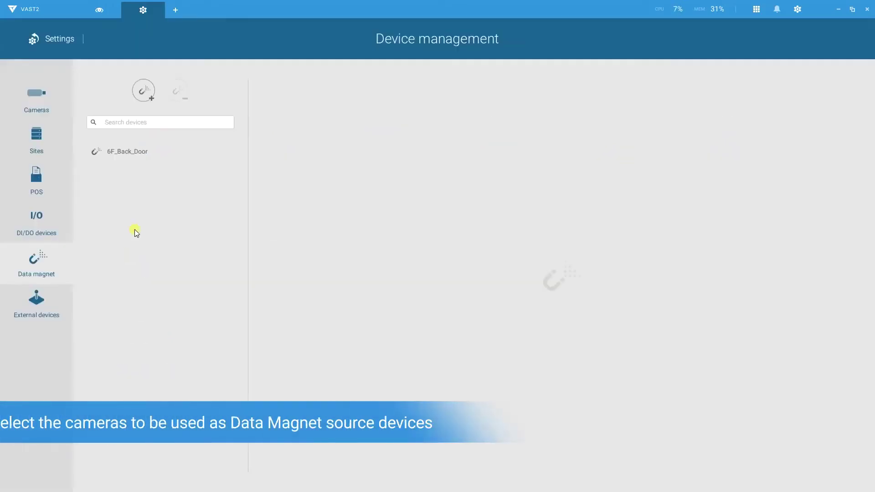
click(145, 91)
click(489, 314)
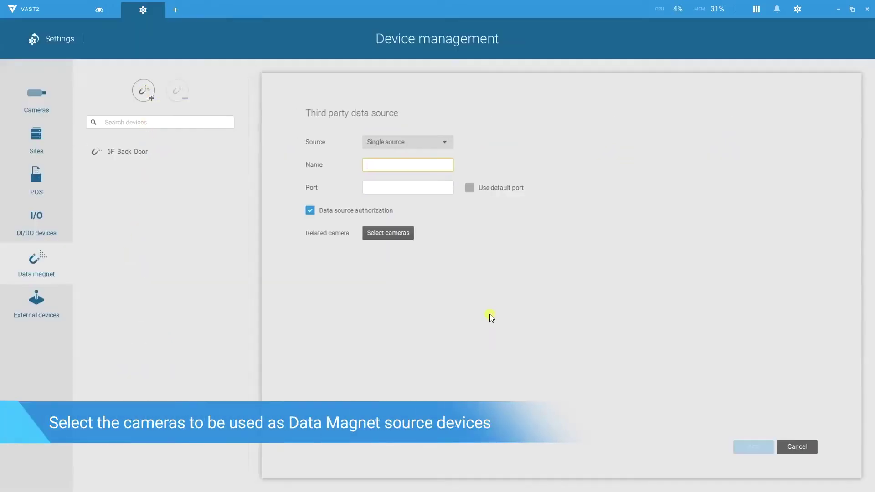
click(449, 141)
click(439, 167)
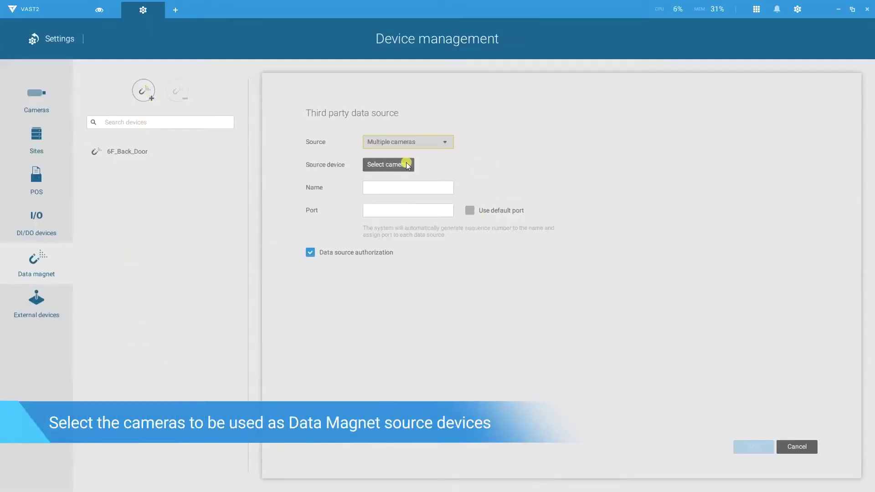
Feed the 6F_Front_door sources from FD9166-HN and IB9387-HT-A on default port 3443.
click(406, 165)
click(522, 208)
click(522, 227)
click(581, 412)
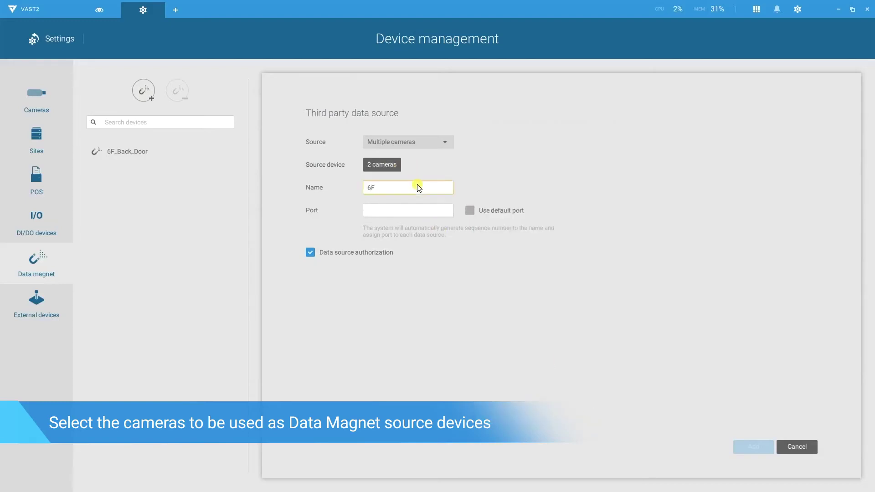
click(471, 211)
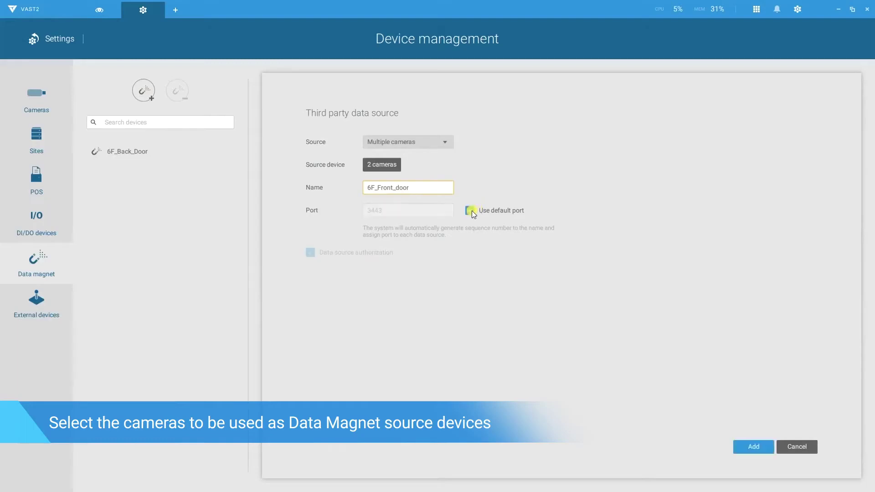
click(738, 449)
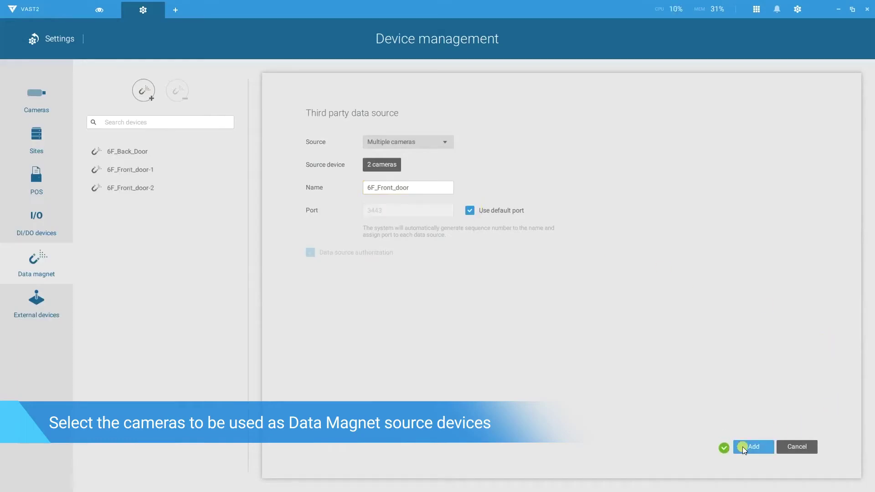
Inspect the 6F_Front_door-1 source details, then return to the settings overview.
click(160, 169)
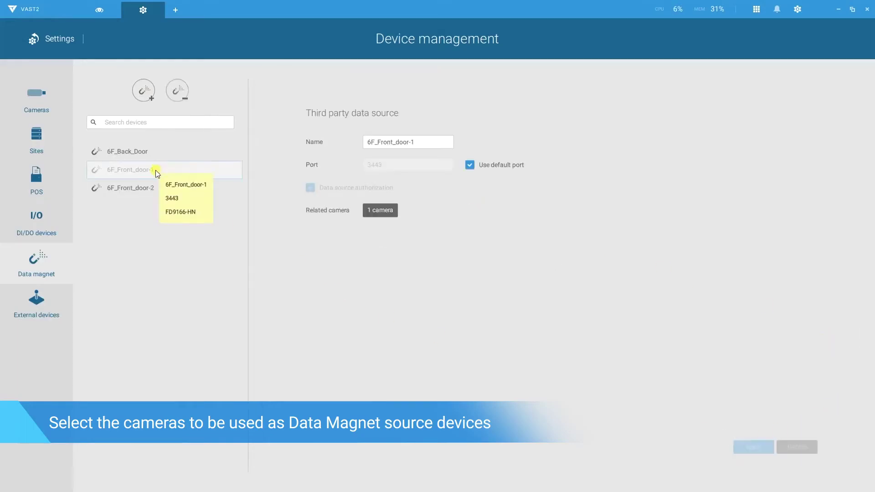
mouse_move(136, 189)
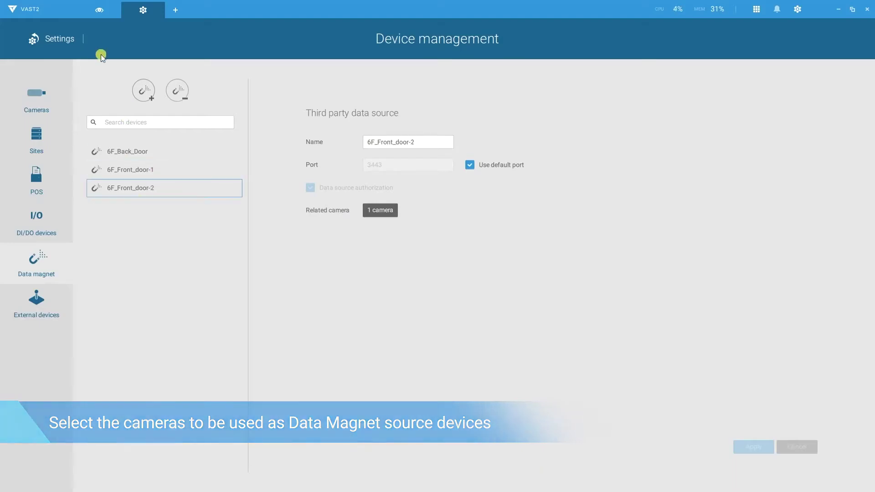
click(62, 36)
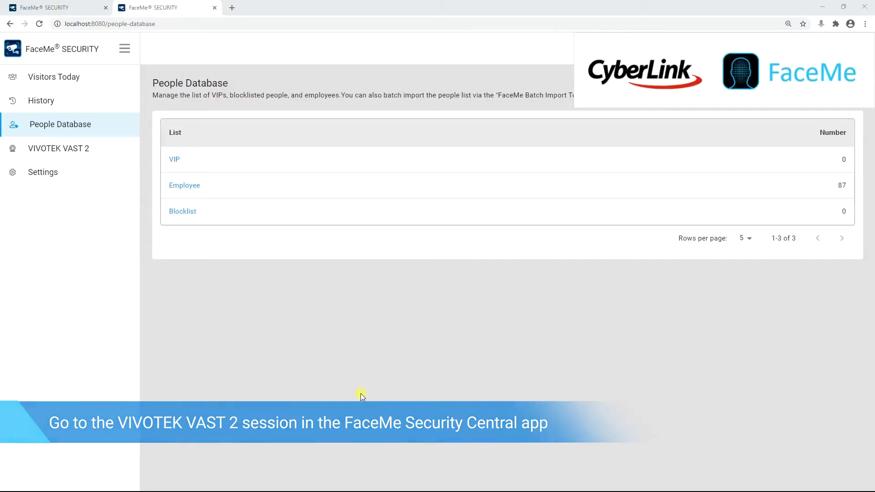
click(114, 146)
click(390, 132)
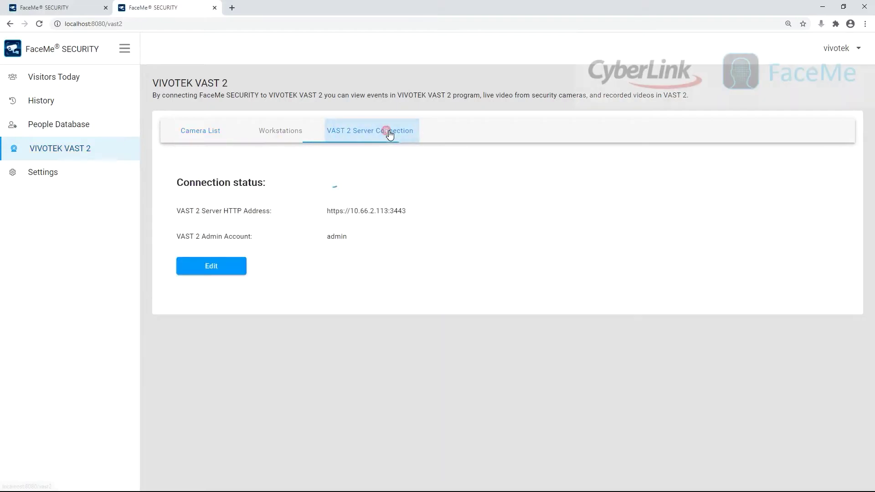
click(226, 263)
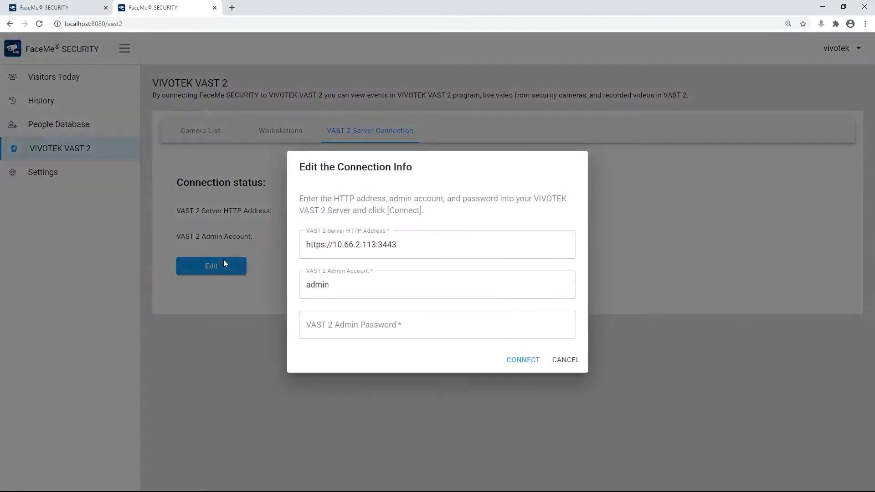
click(426, 248)
key(Tab)
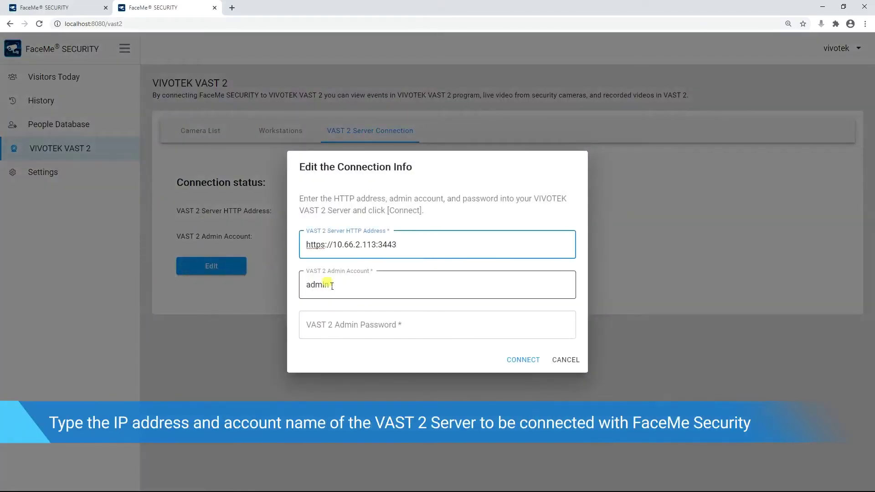
text(admin)
key(Tab)
text(a)
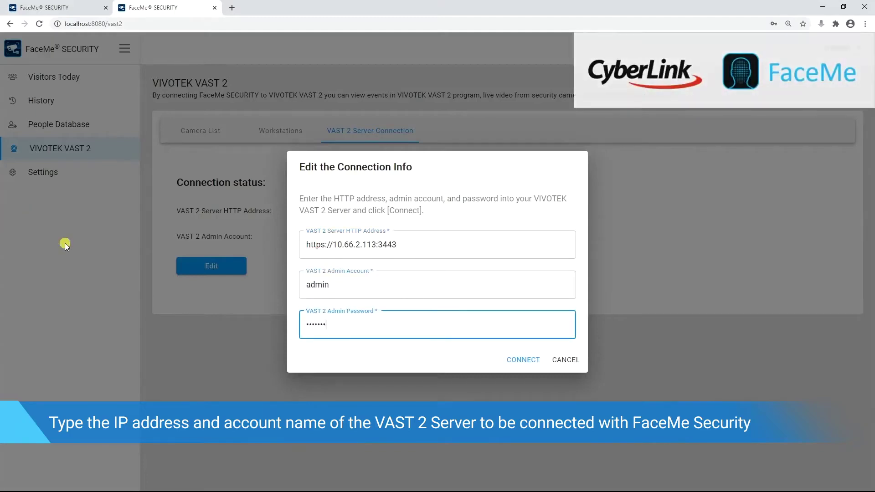
click(514, 360)
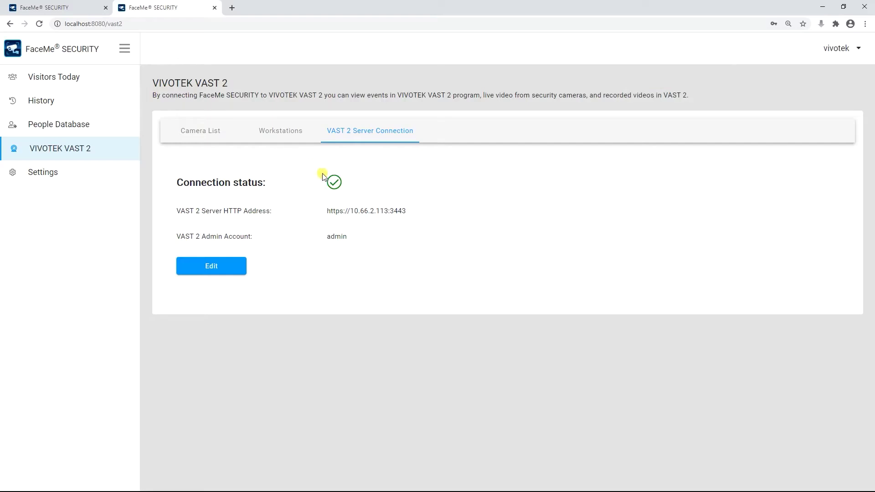
Refresh the FaceMe camera list from VAST 2.
click(293, 137)
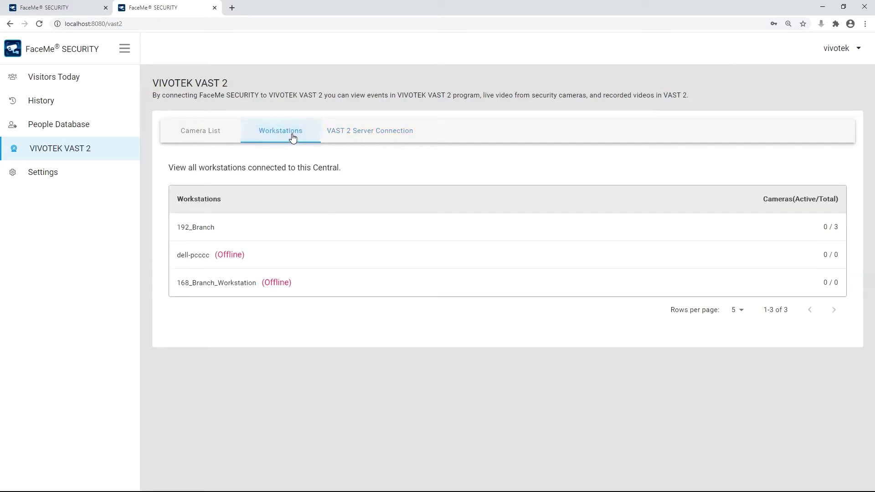
click(198, 133)
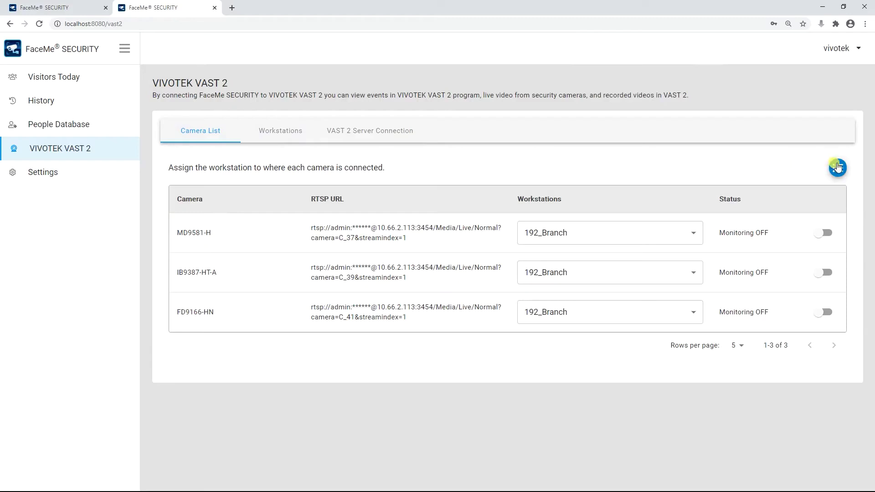
click(837, 167)
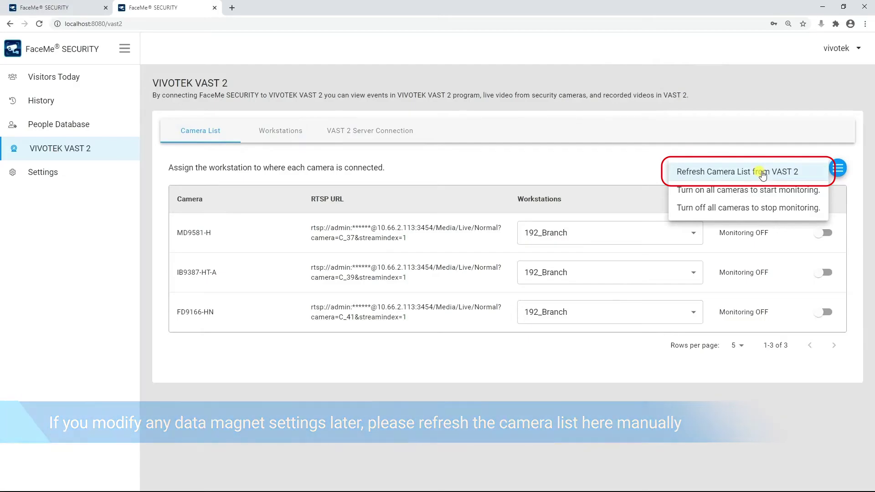
click(762, 172)
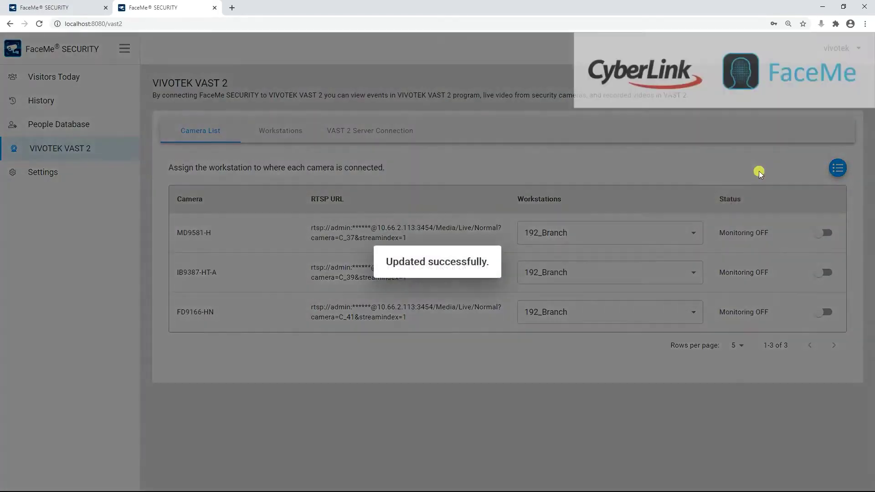
Keep cameras on 192_Branch and turn monitoring on for MD9581-H and all remaining cameras.
click(697, 231)
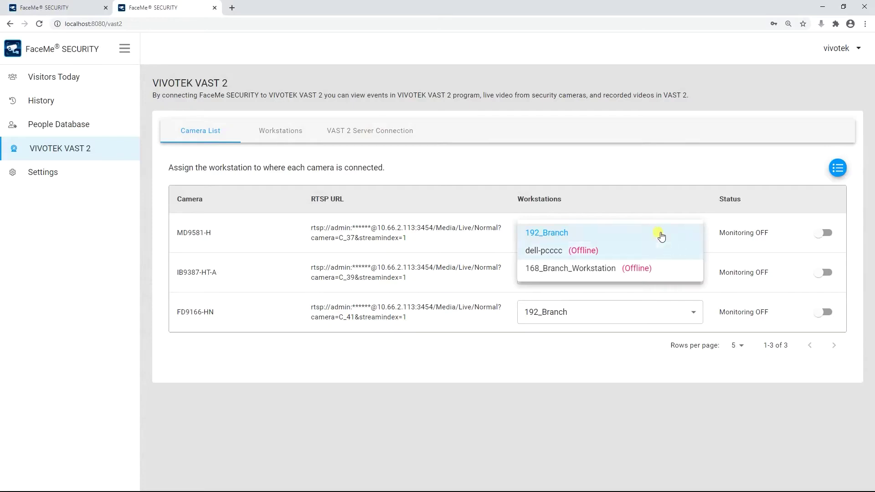
click(661, 235)
click(823, 234)
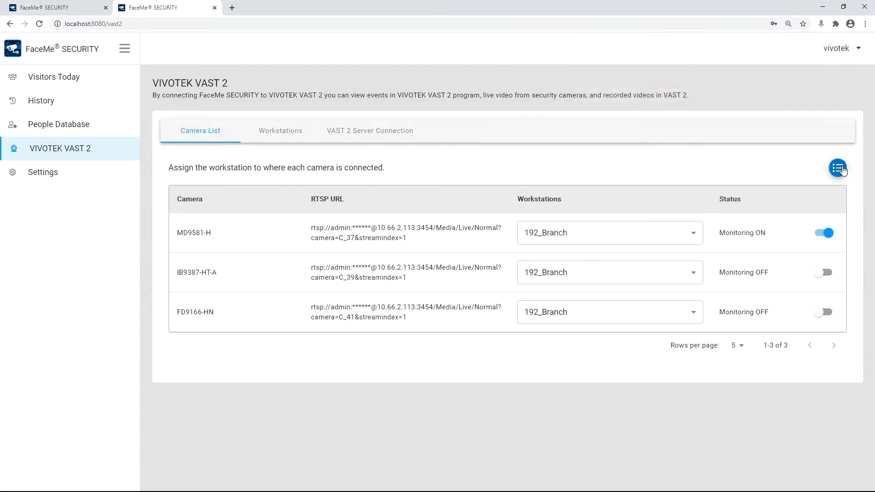
click(837, 168)
click(798, 192)
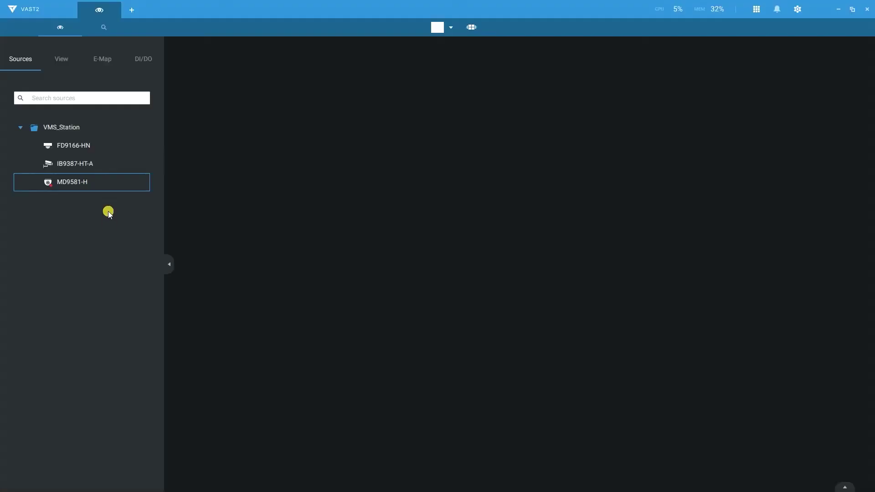
Open MD9581-H's live video and show its Data Magnet face data.
double_click(112, 181)
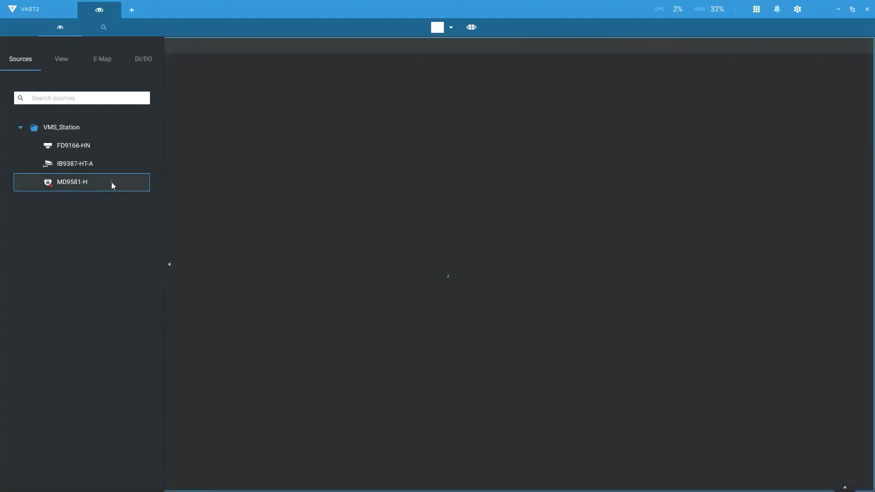
right_click(201, 263)
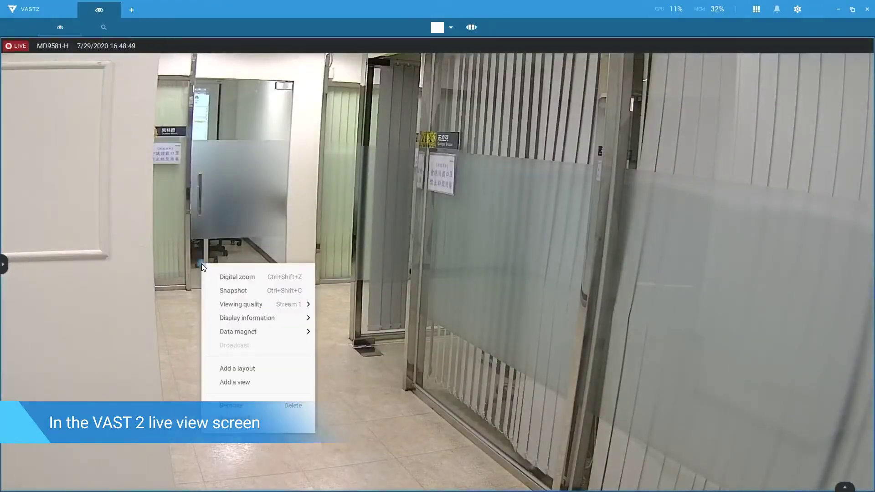
mouse_move(258, 336)
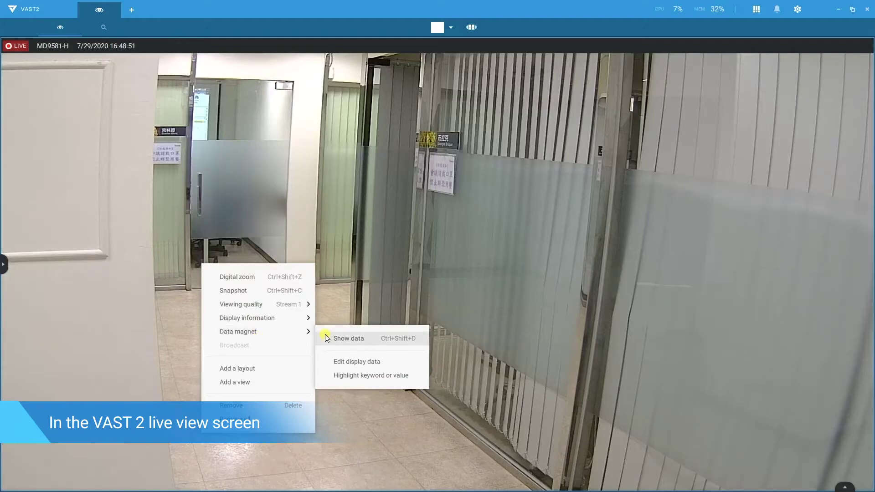
click(326, 338)
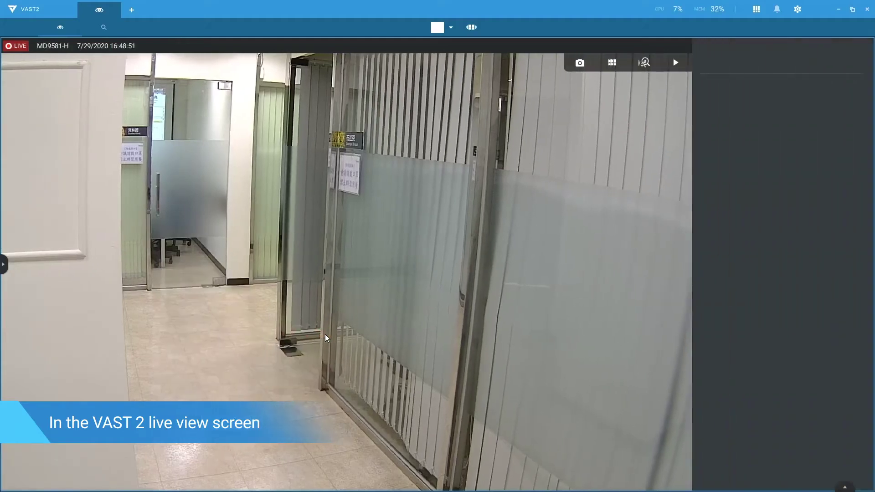
Add data source and timestamp to the displayed face data, with Timestamp above Data source.
right_click(258, 375)
mouse_move(308, 391)
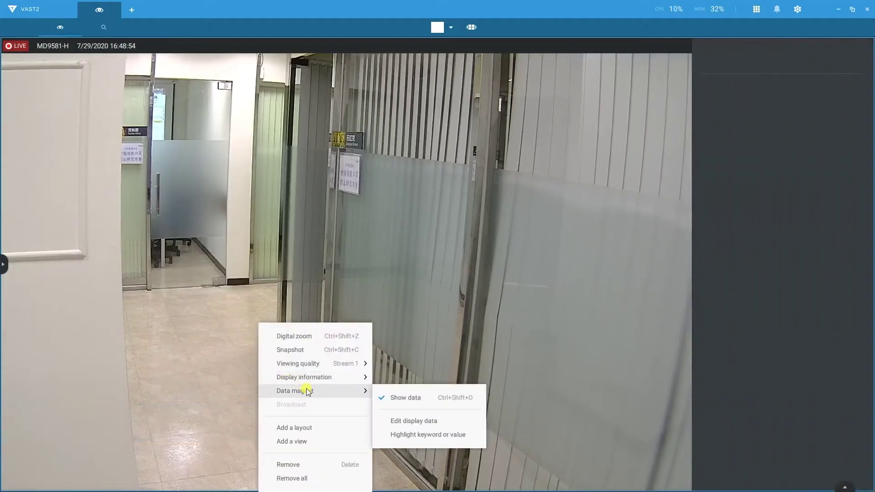
click(419, 422)
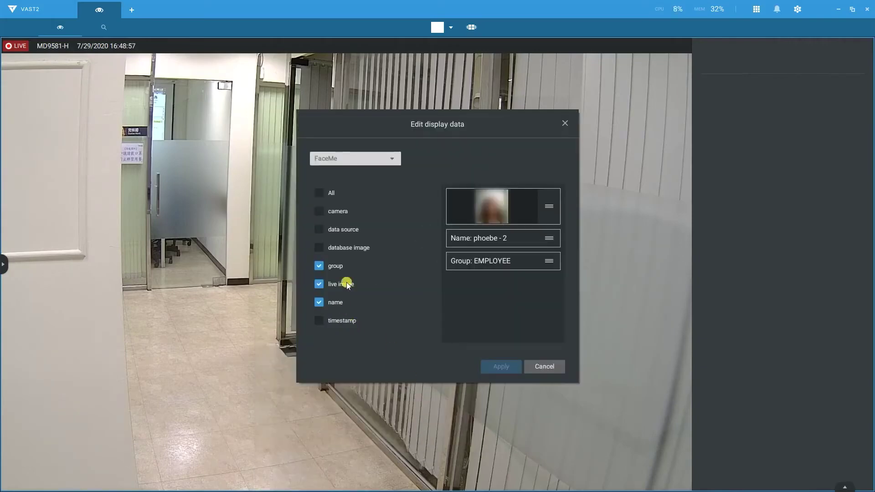
click(318, 229)
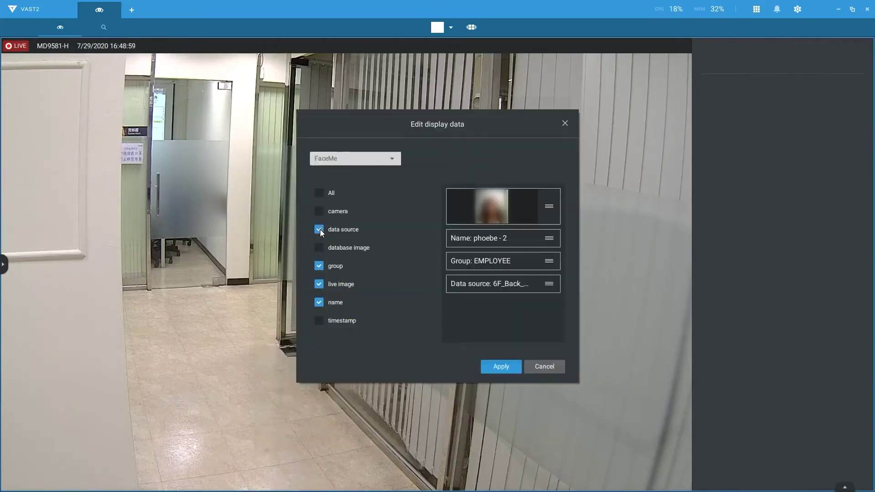
click(319, 321)
drag(518, 312, 565, 286)
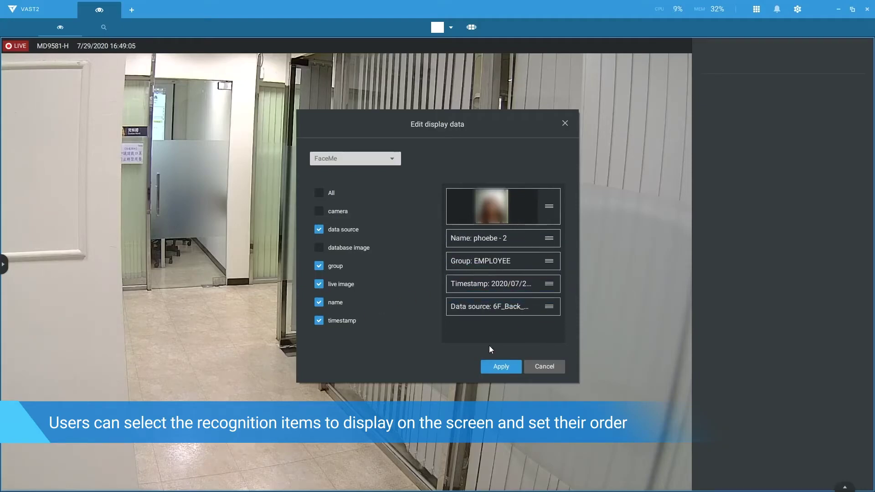
click(498, 368)
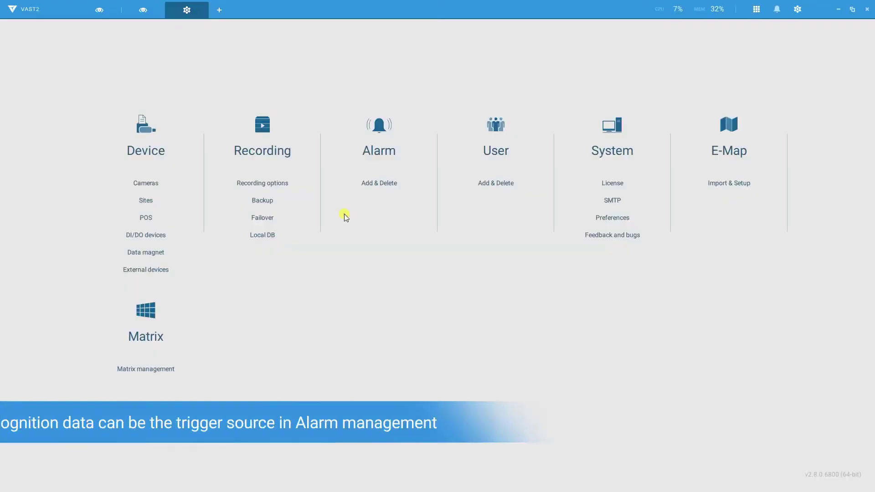
Create a new alarm using an external device trigger.
click(343, 183)
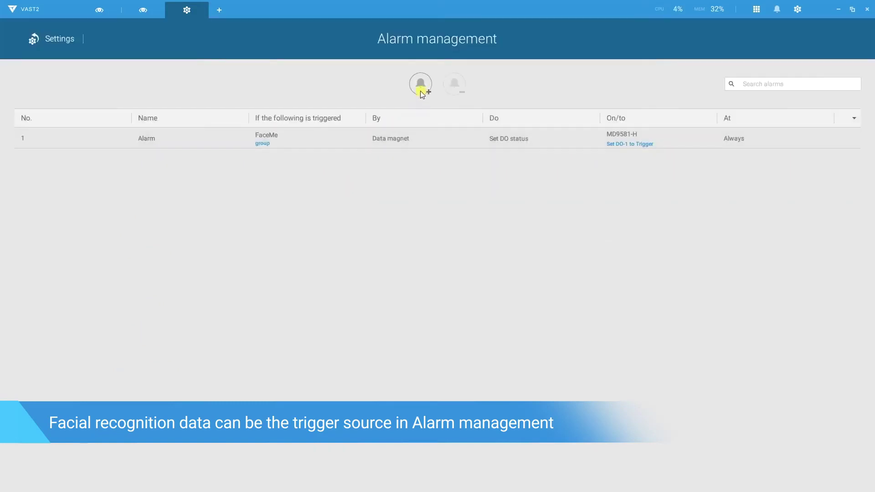
click(420, 87)
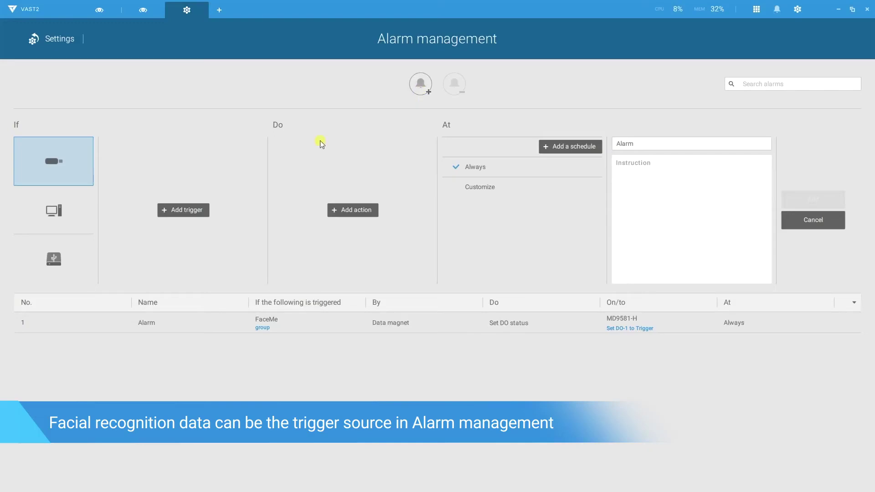
click(70, 263)
click(194, 210)
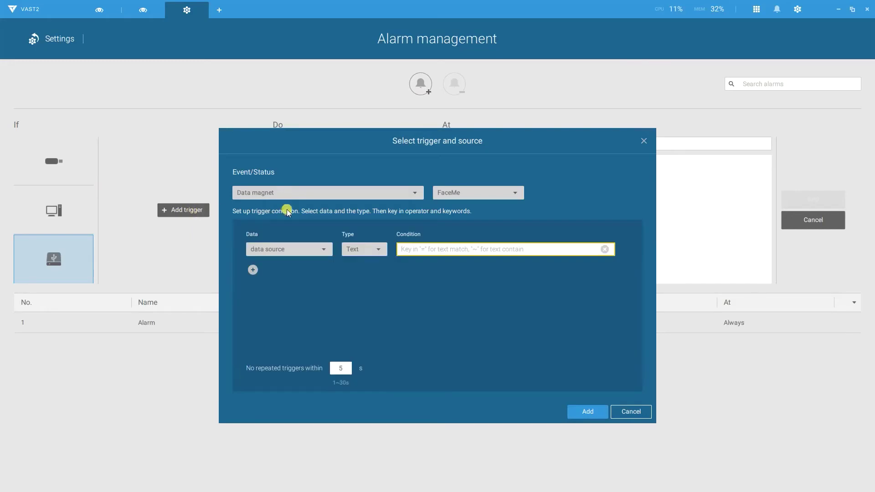
Add a Text condition requiring group =VIP.
click(317, 250)
click(293, 274)
click(368, 250)
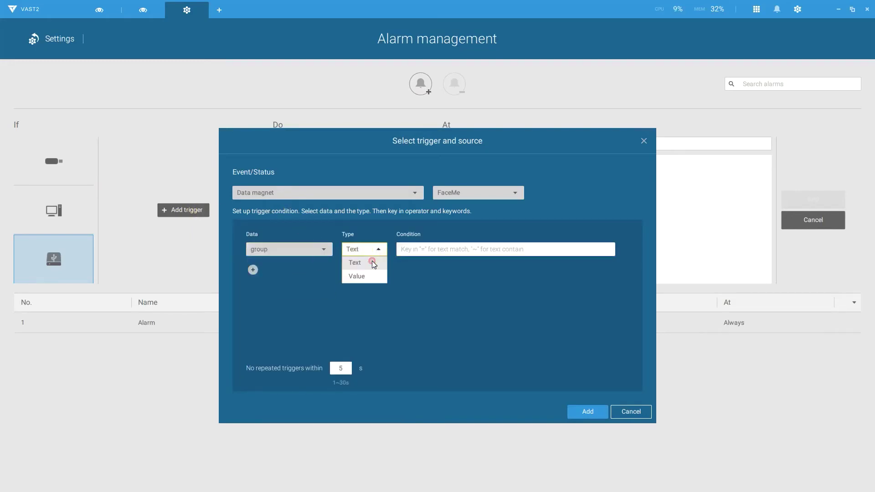
click(370, 264)
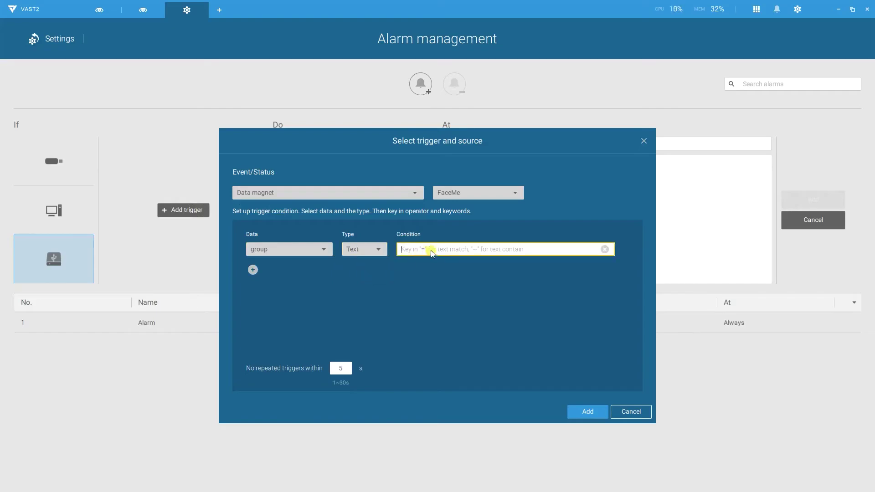
text(=VIP)
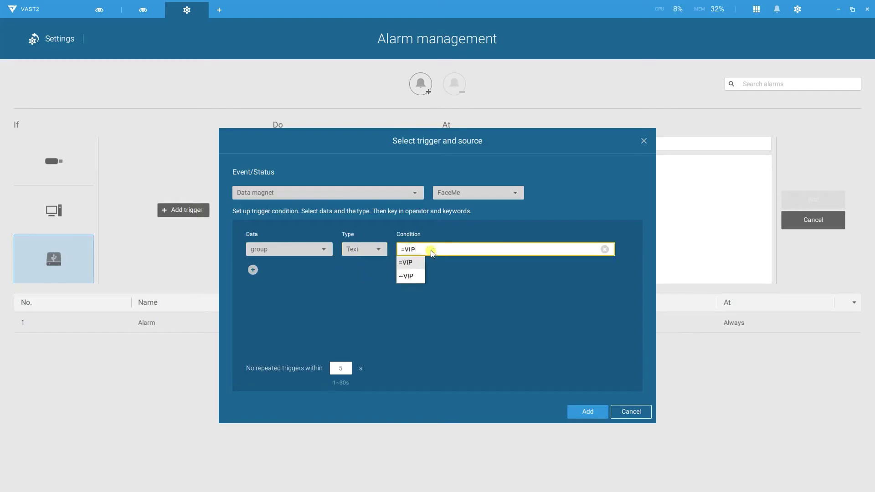
click(412, 262)
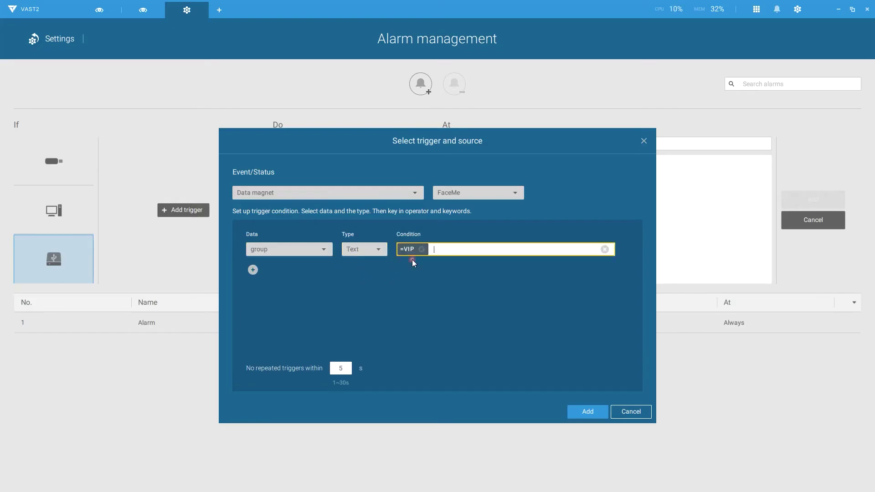
Add a second condition data source =6F_Back_Door and confirm the FaceMe Data Magnet trigger.
click(252, 270)
click(322, 281)
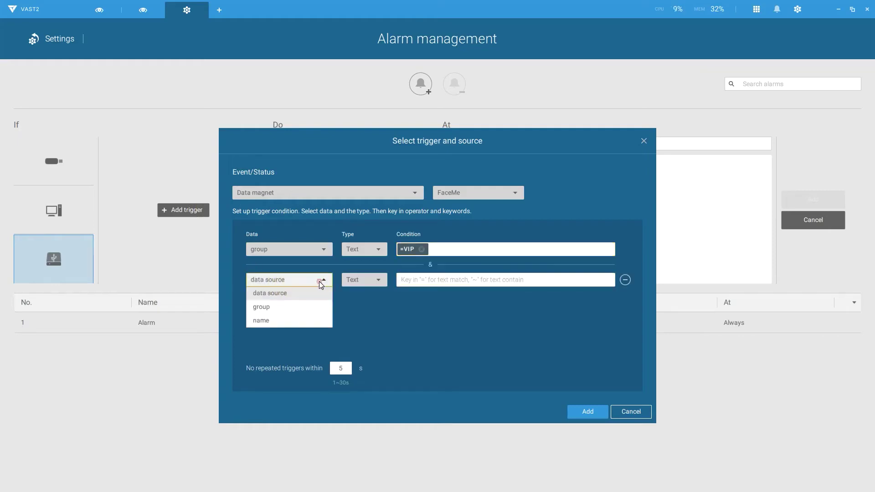
click(294, 293)
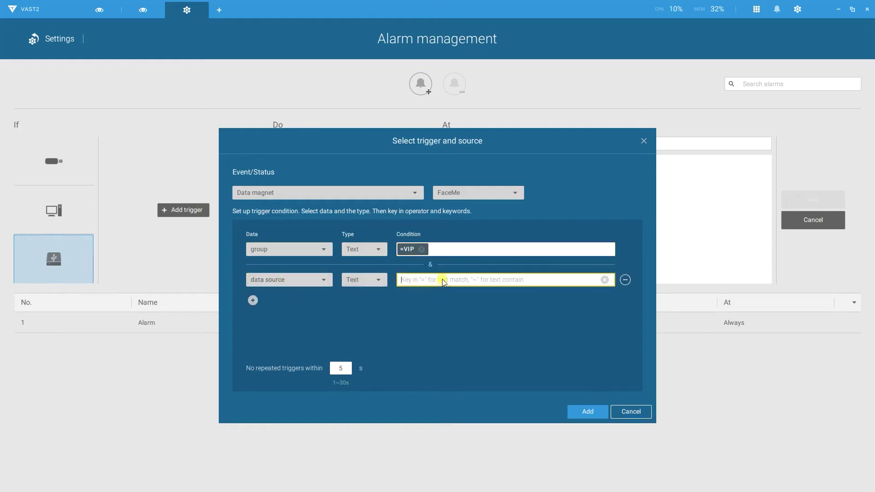
text(=6)
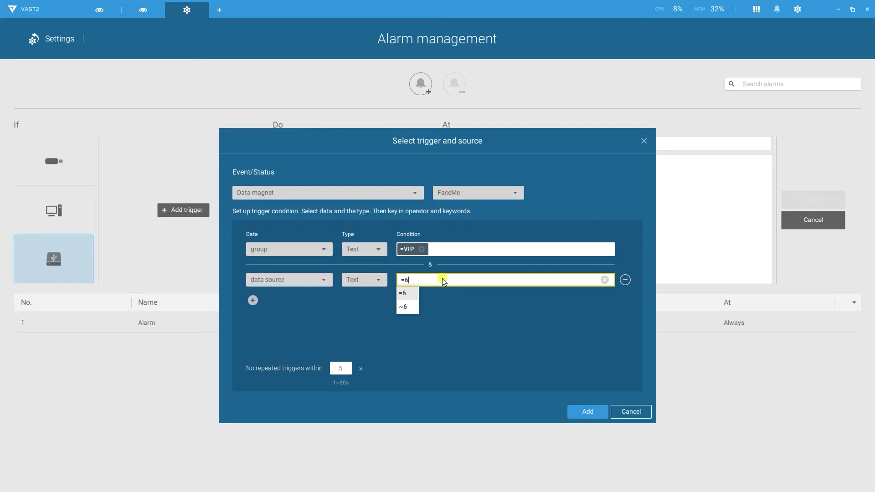
text(F_Ba)
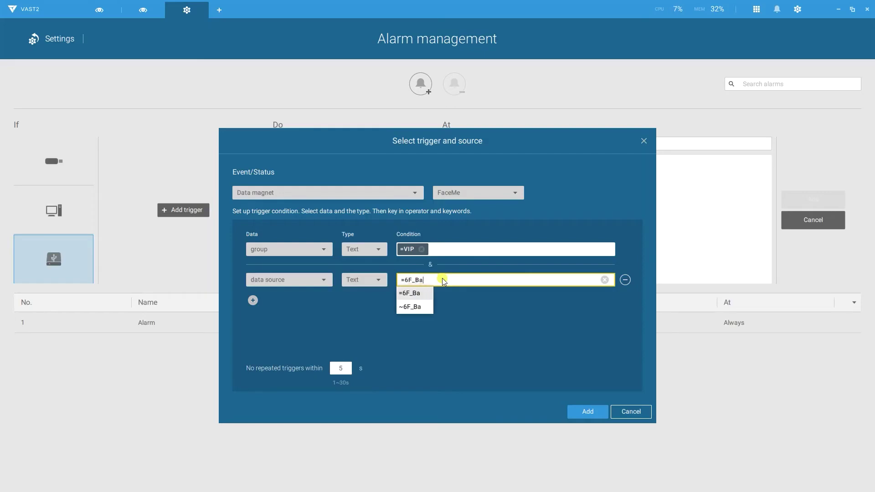
text(ck_Door)
click(421, 293)
click(586, 409)
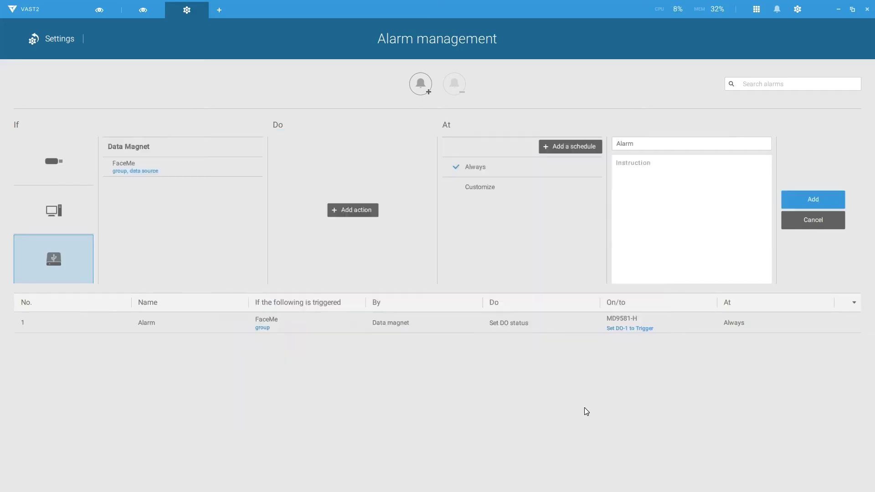
Start adding a Set DO status action to the alarm rule.
click(371, 210)
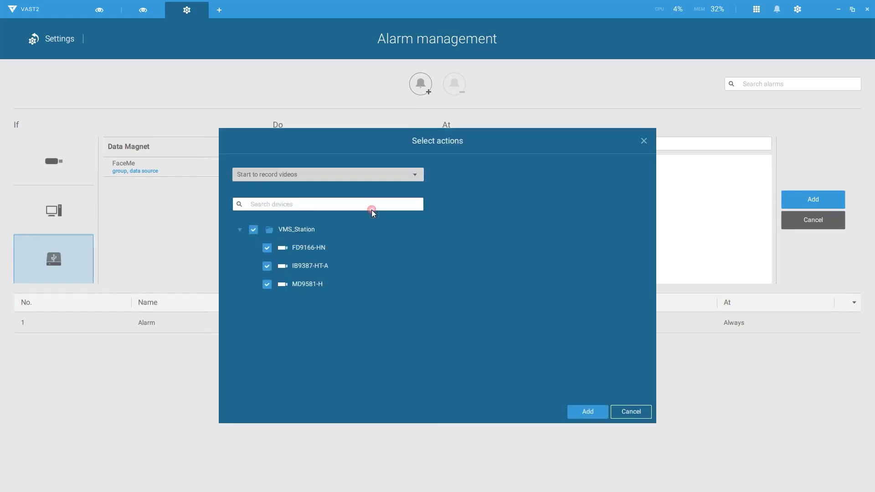
click(356, 173)
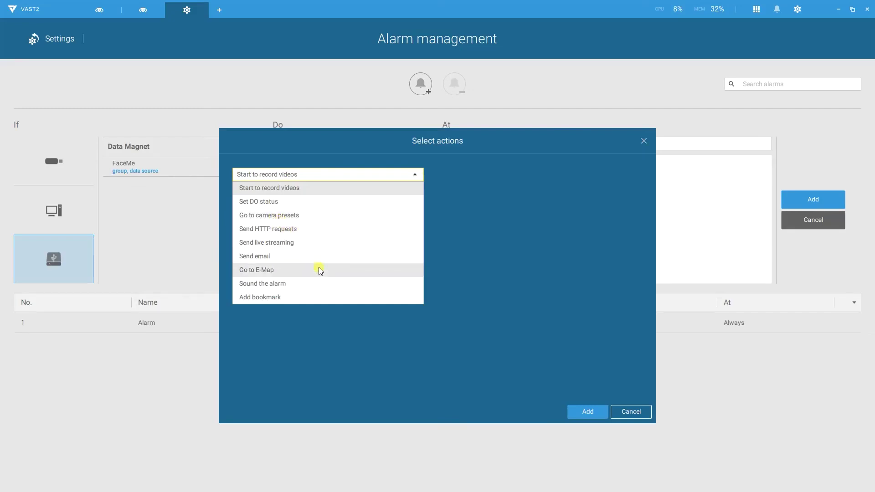
click(301, 203)
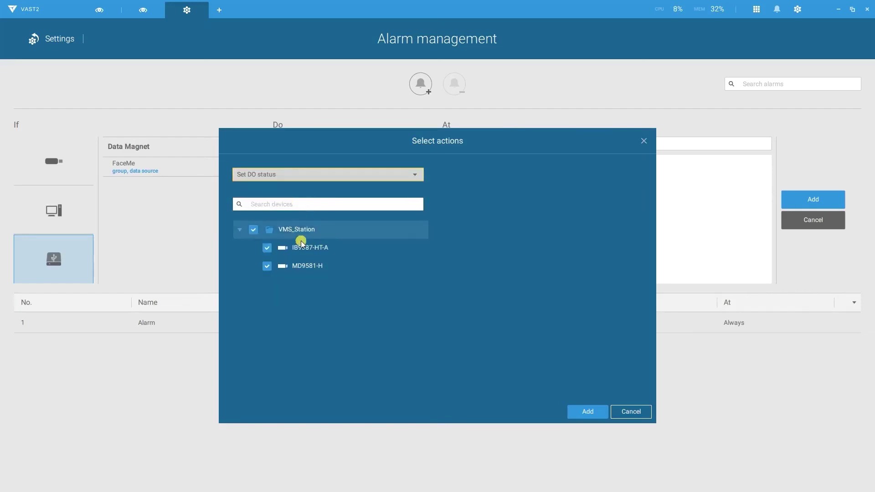
Set only MD9581-H's DO-1 to Trigger, excluding IB9387-HT-A, and open the custom schedule editor.
click(267, 248)
click(287, 266)
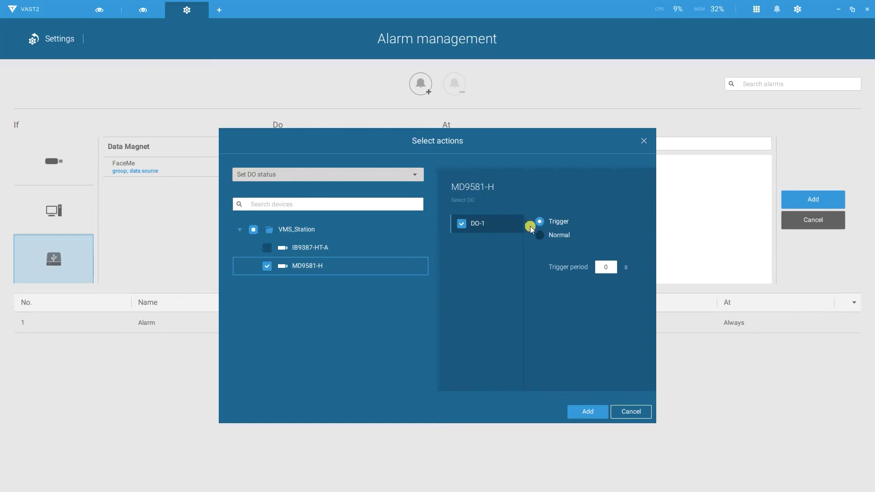
click(541, 236)
click(540, 221)
click(595, 414)
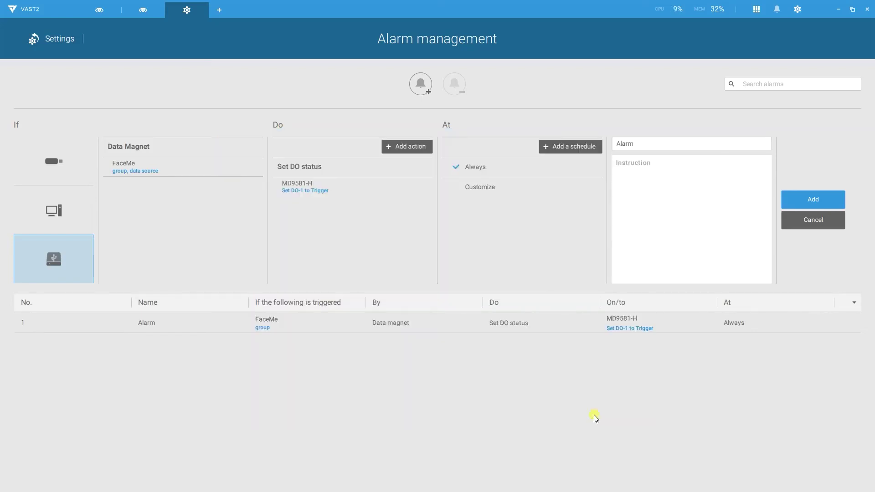
click(512, 189)
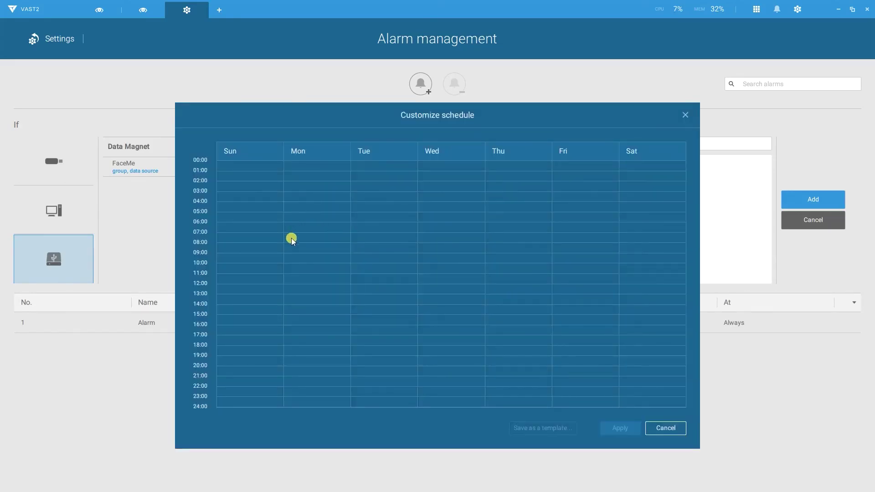
Schedule the alarm Monday–Friday 07:00–18:30, name it BackDoor, and save it.
drag(288, 237, 584, 347)
click(624, 421)
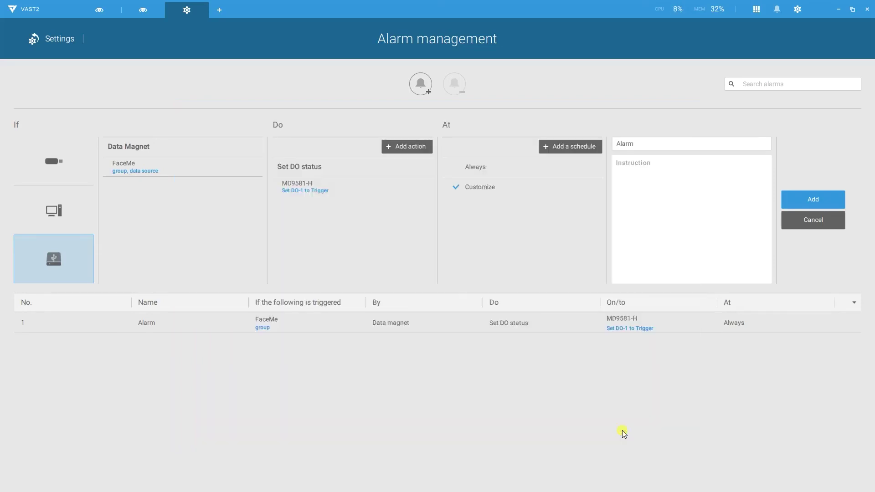
double_click(633, 144)
click(830, 201)
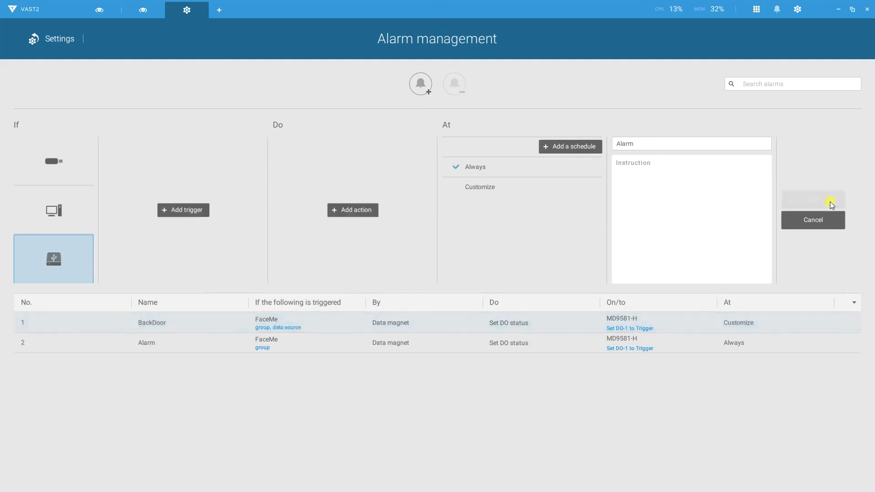
click(56, 40)
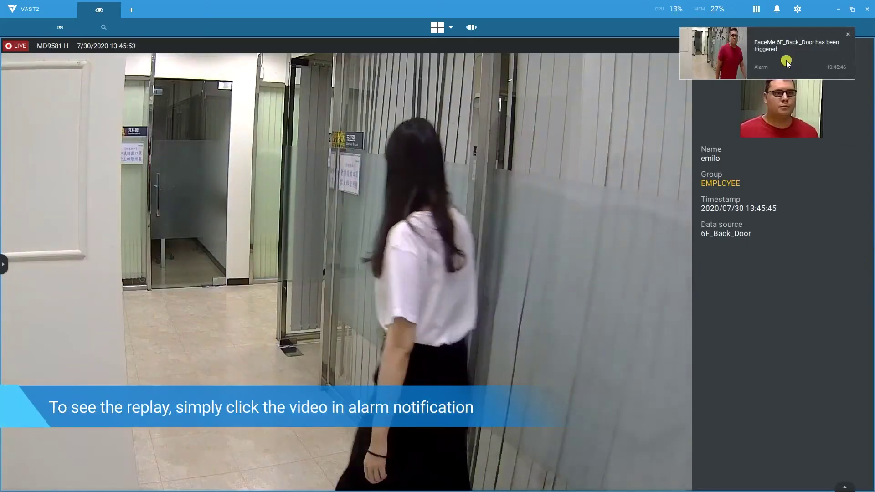
Play back the recorded video from the 6F_Back_Door alarm notification.
click(716, 57)
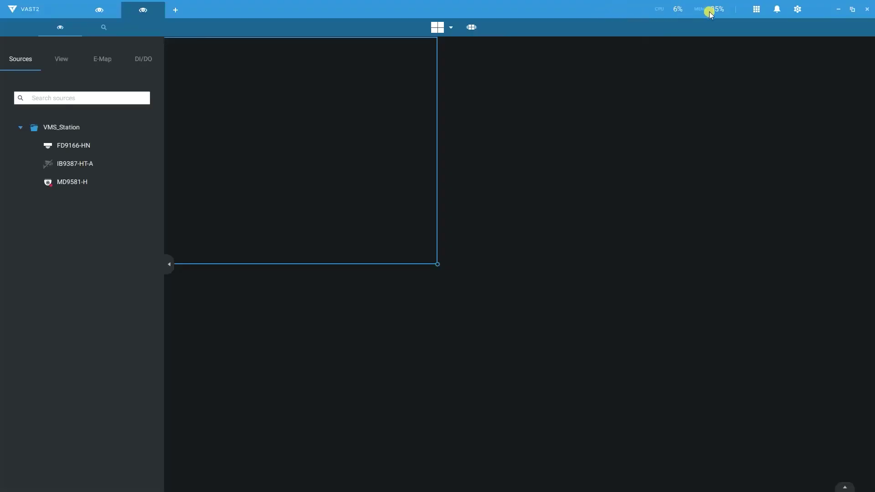
Open the Data magnet search with a 07/23/2020 to 07/29 time frame.
click(756, 9)
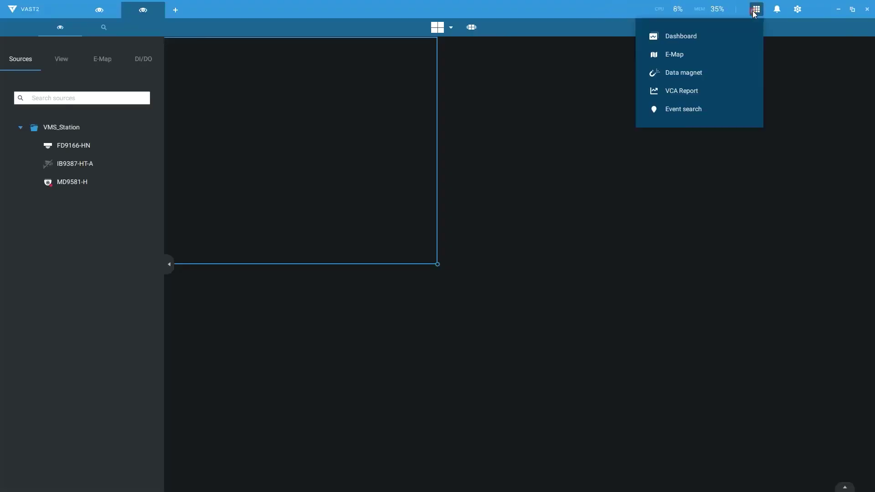
click(735, 73)
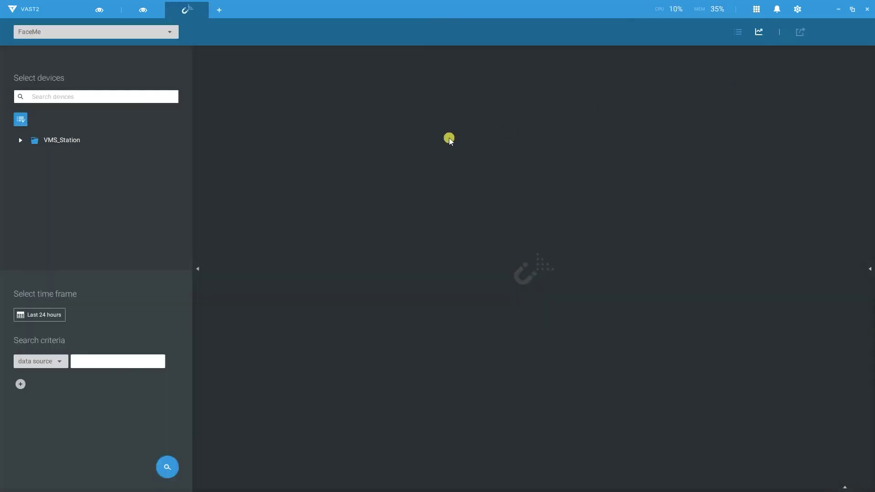
click(62, 297)
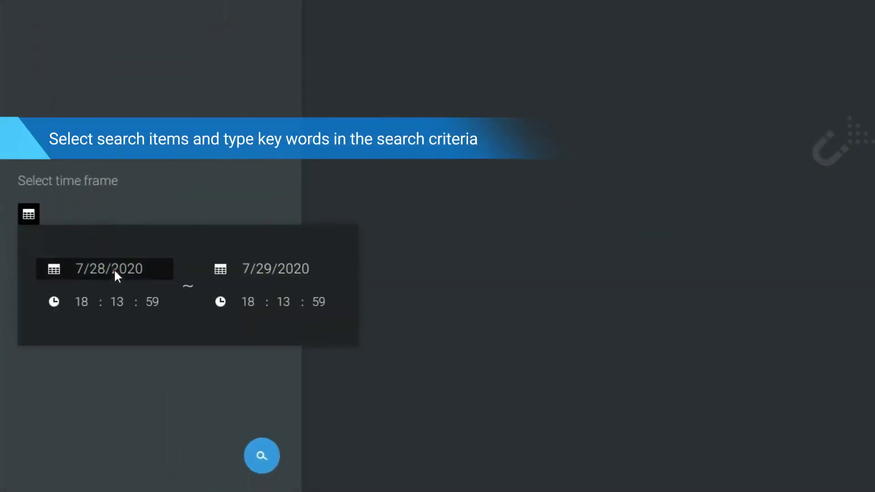
click(113, 269)
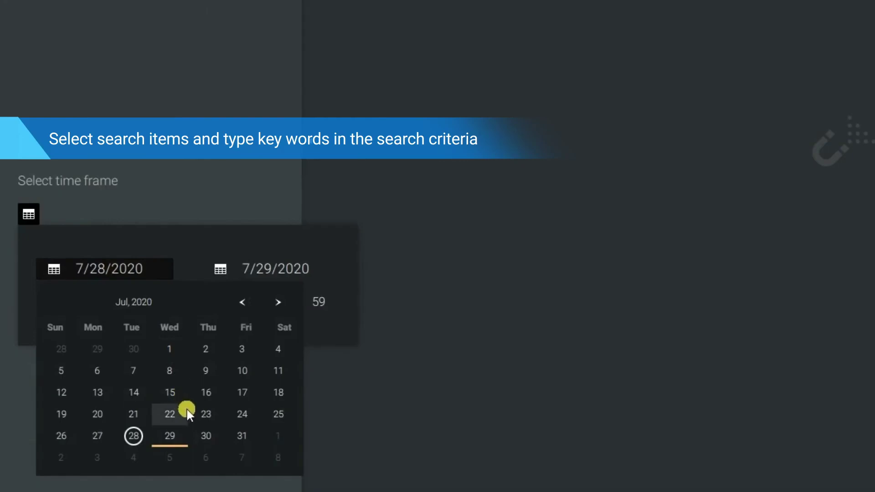
click(209, 414)
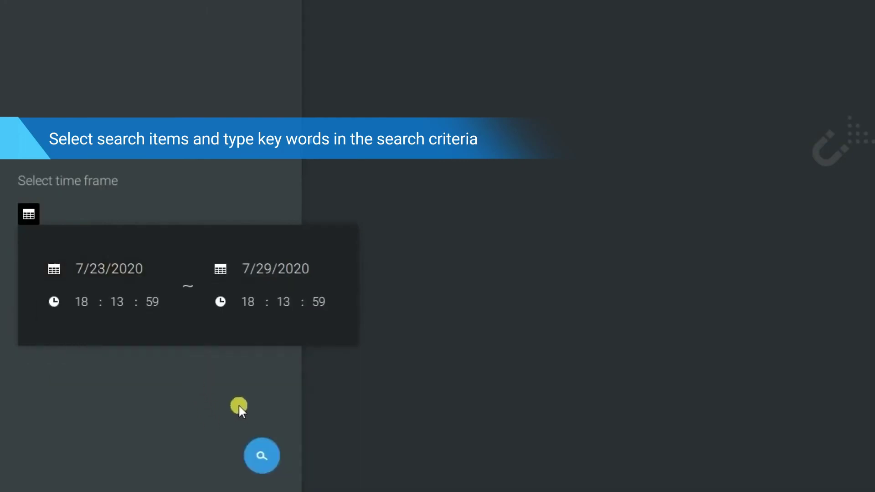
click(239, 406)
Search FaceMe data by group for VIP.
click(78, 291)
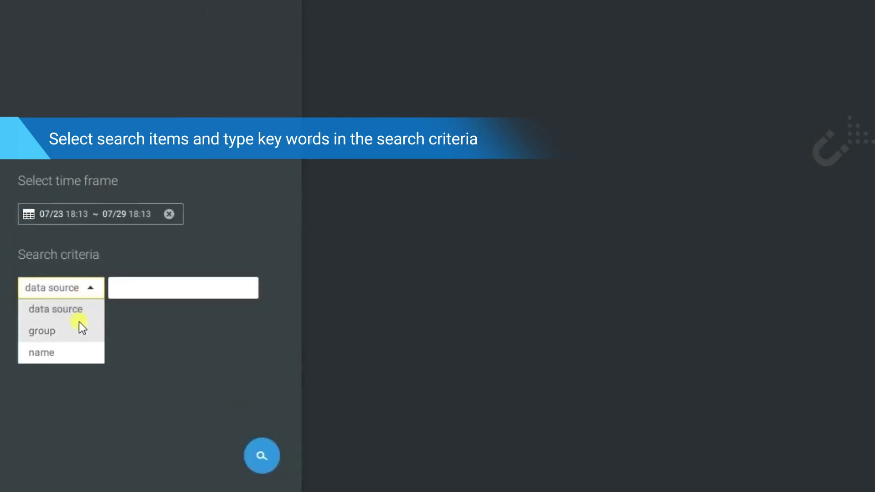
click(80, 328)
click(125, 293)
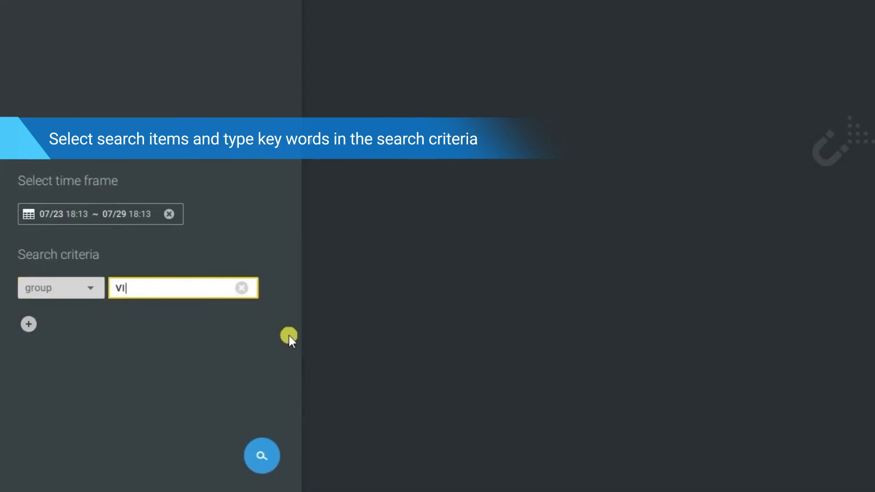
click(274, 466)
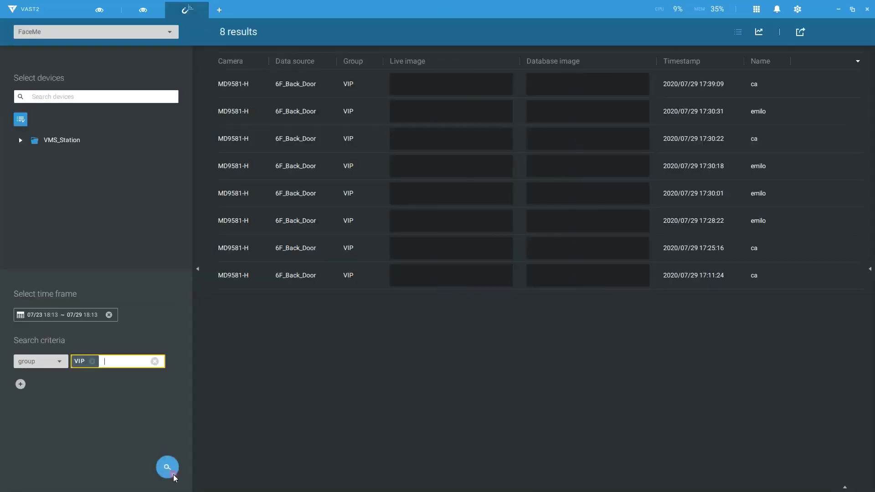
Review the 17:28:22 detection by playing and pausing its video, then hide the playback timeline.
click(482, 222)
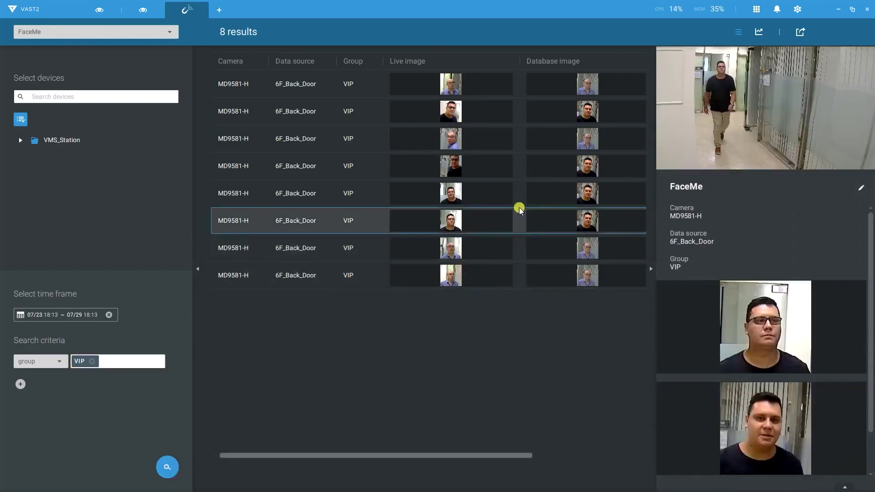
click(769, 111)
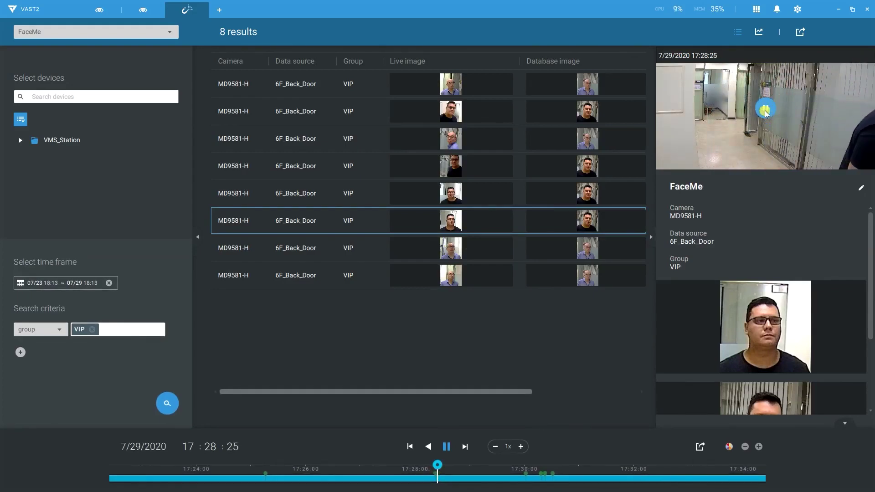
click(766, 113)
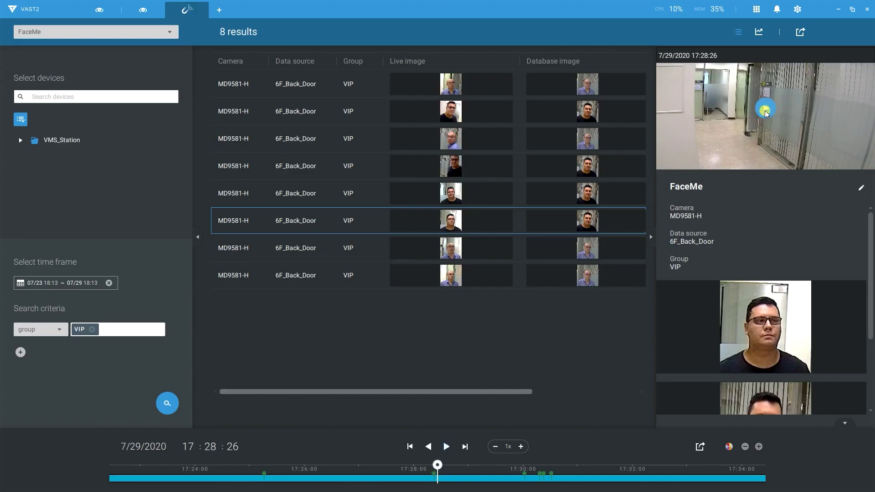
click(845, 423)
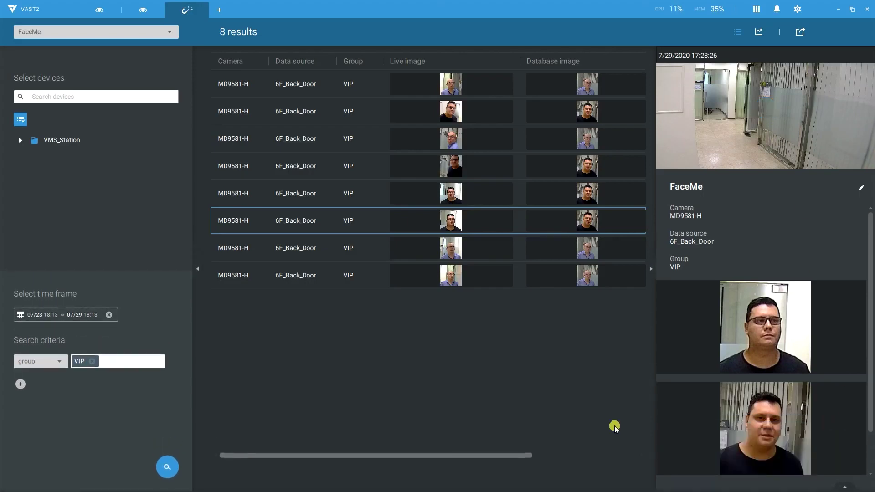
Clear the VIP group filter, rerun the search, and show results as a daily-count chart.
click(92, 362)
click(166, 467)
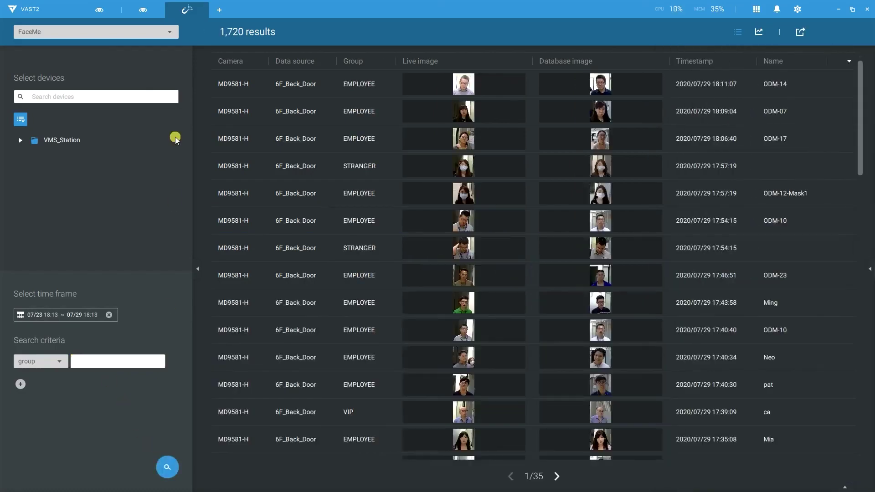
click(759, 31)
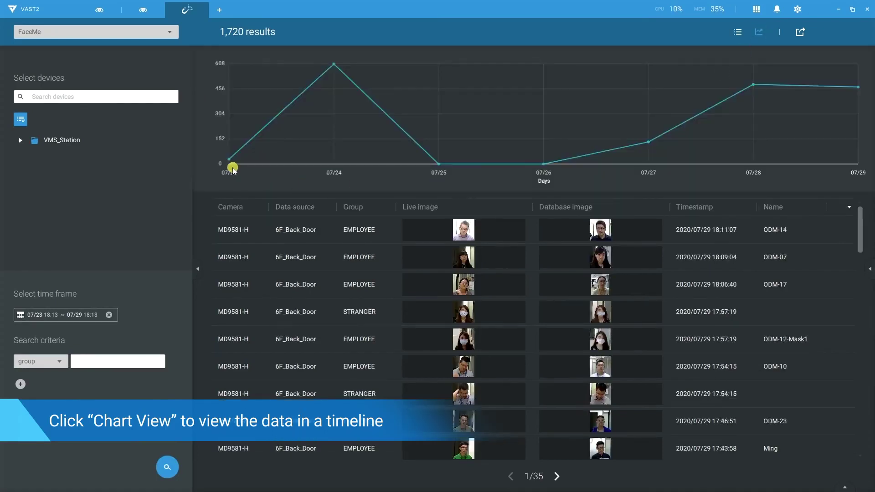